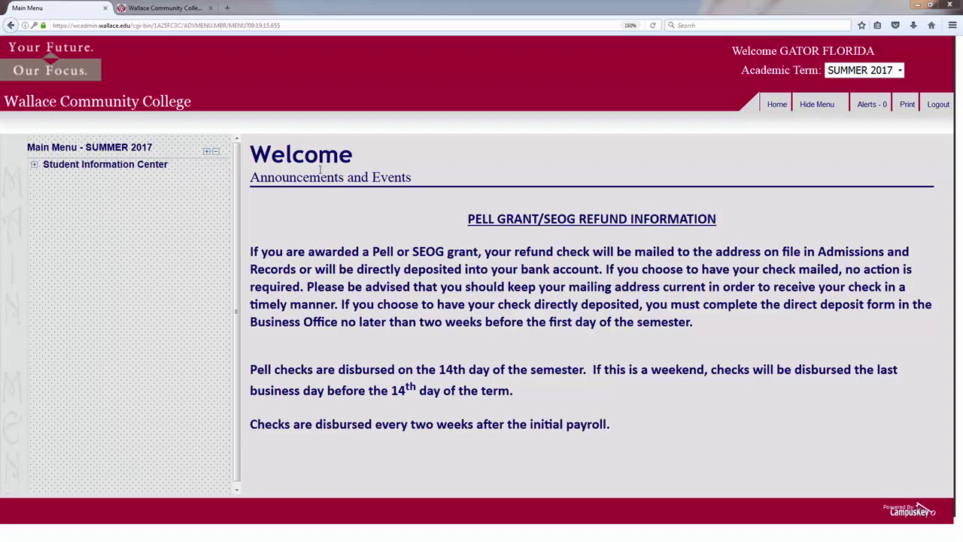
- Expand Student Information Center and its Scheduling options in the Main Menu
left_click(146, 169)
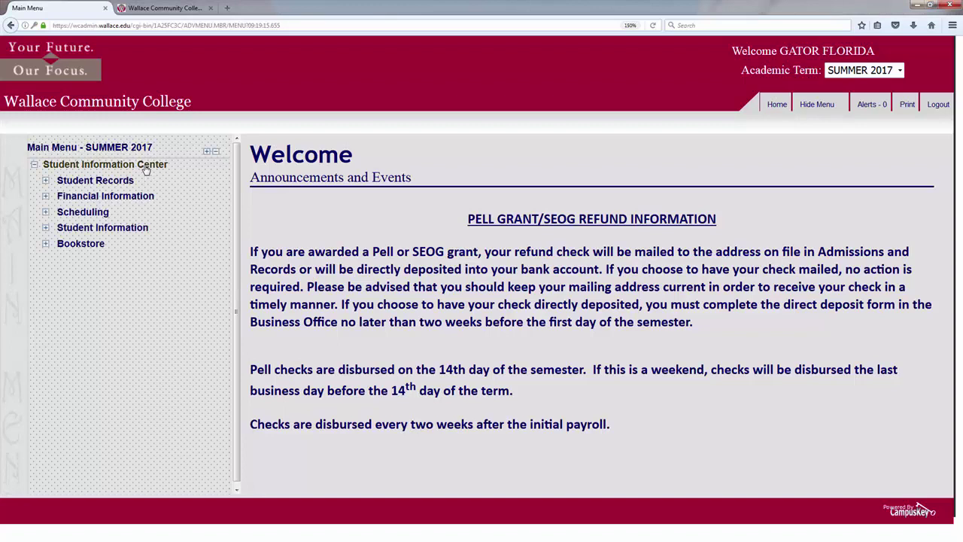
left_click(85, 213)
- Open Scheduling's Registration and accept the prefilled contact details to reach Summer 2017 registration
left_click(85, 242)
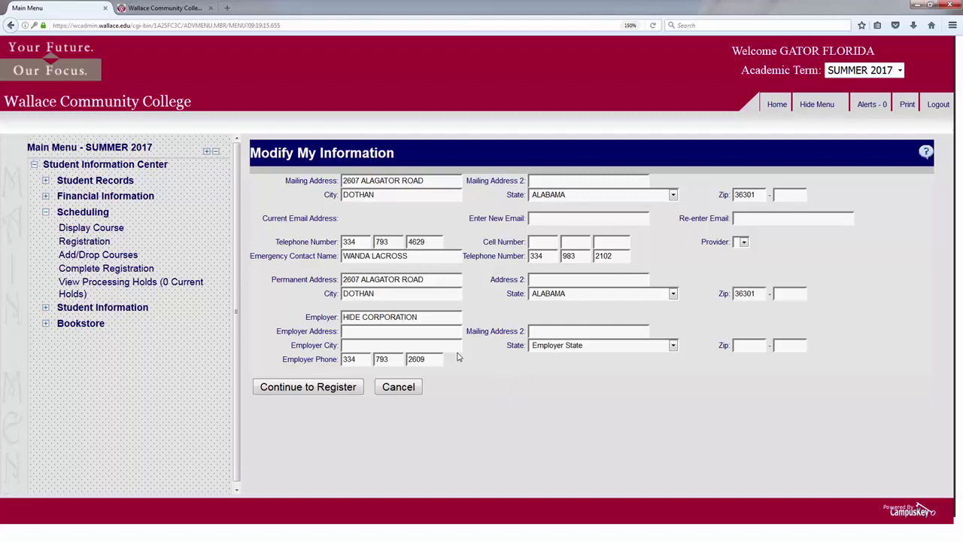
left_click(313, 392)
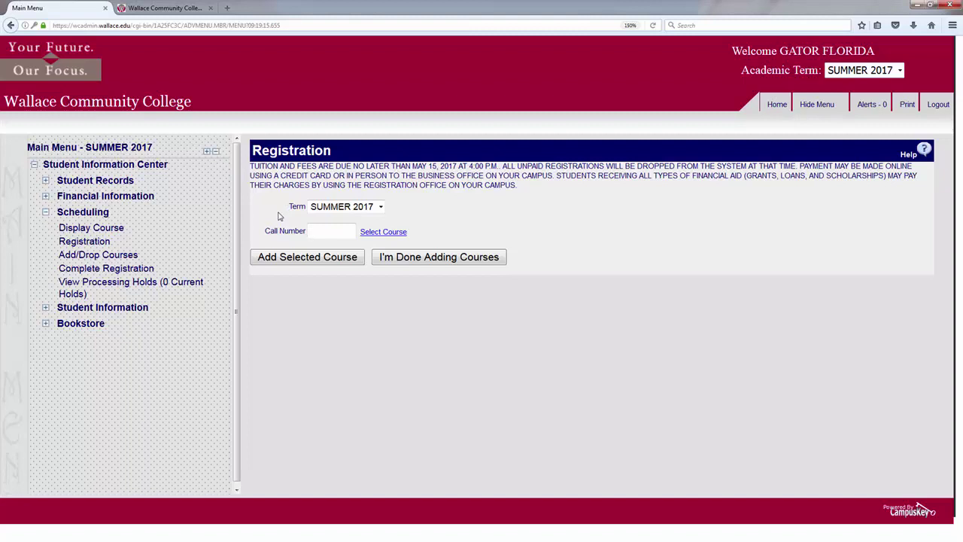
- Search courses with campus WALLACE CAMPUS, all instructors, department CIS and course 146
left_click(383, 234)
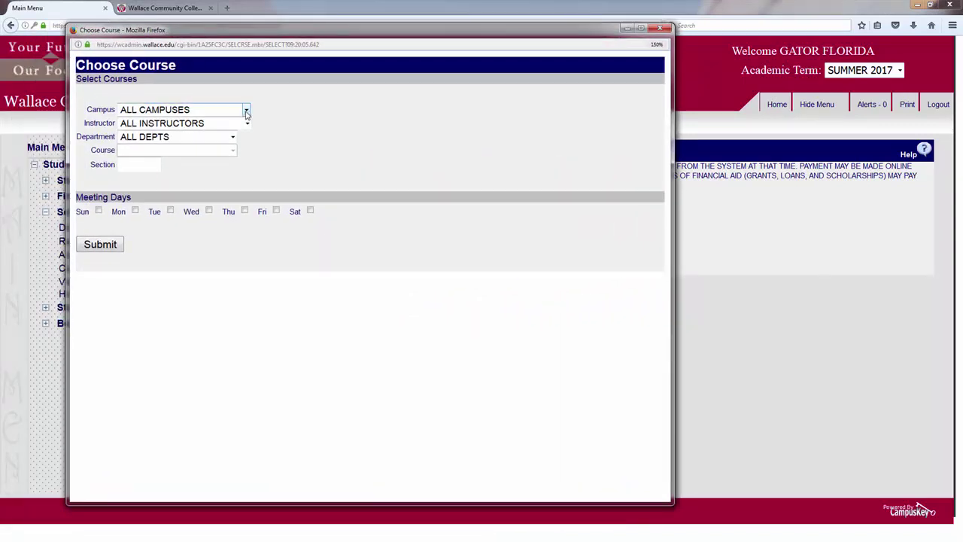
left_click(246, 113)
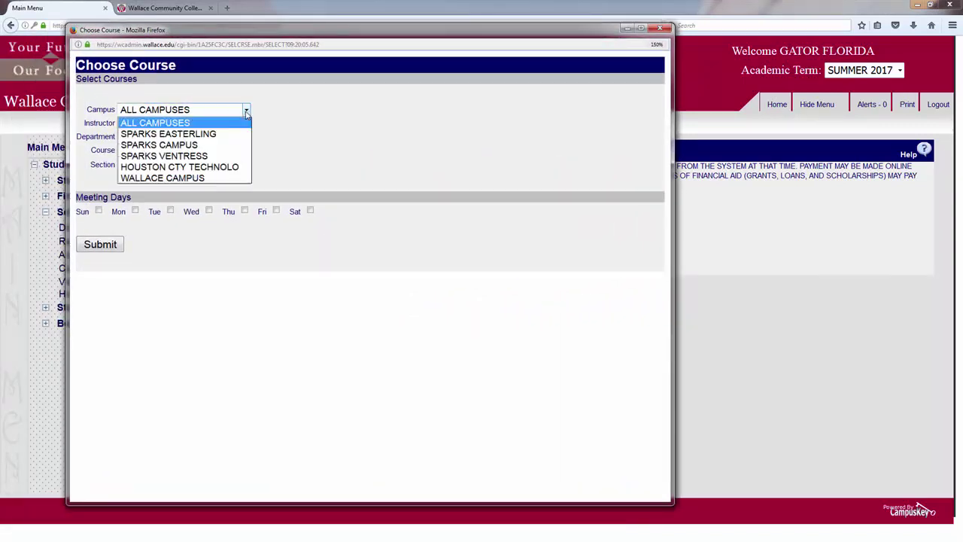
left_click(195, 179)
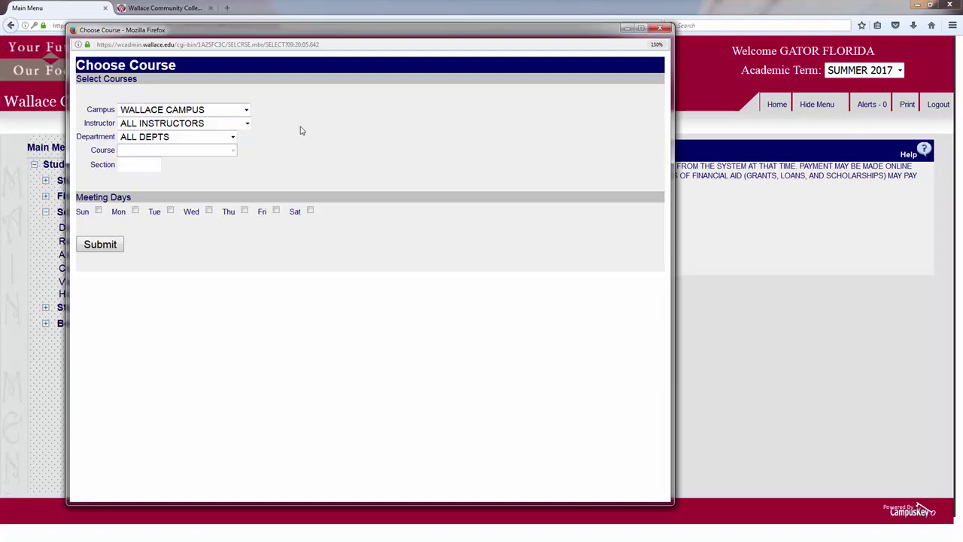
left_click(248, 123)
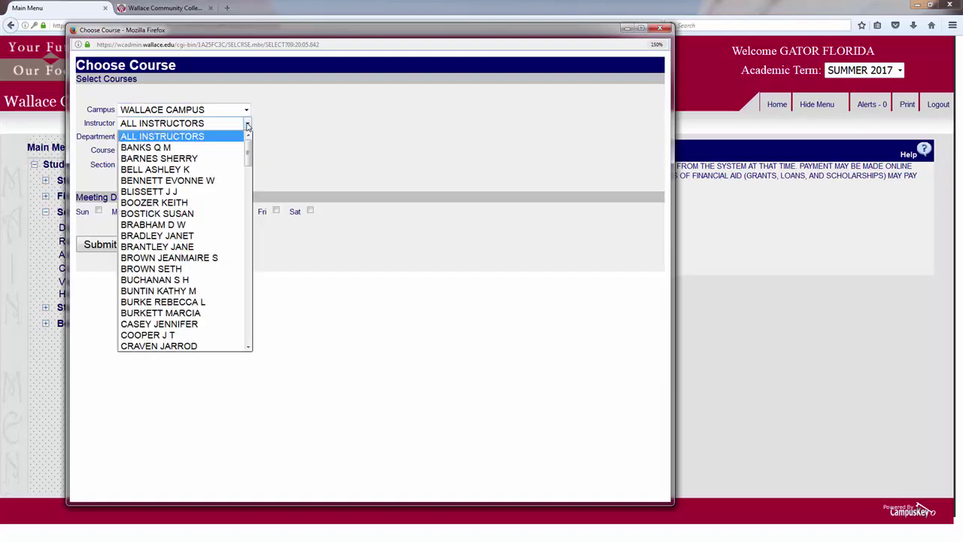
left_click(297, 157)
left_click(233, 137)
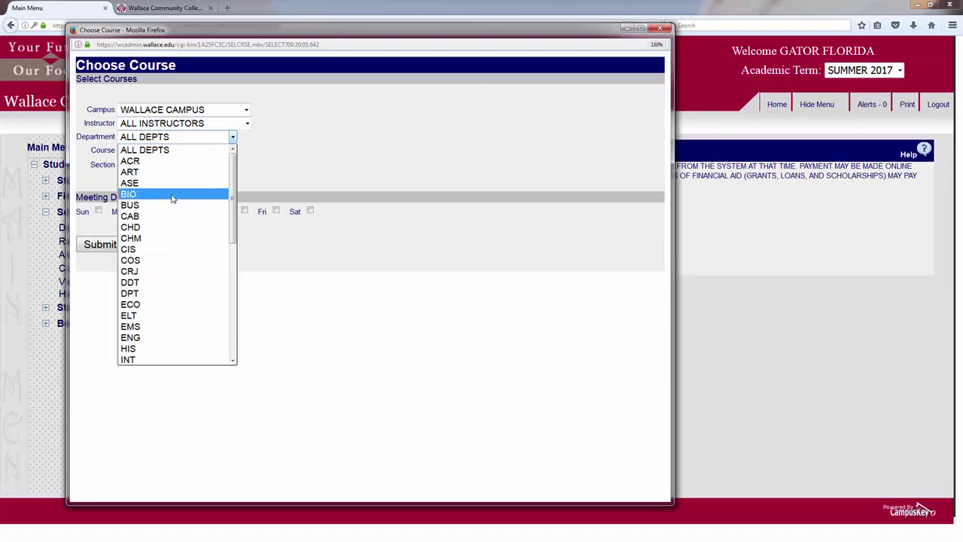
left_click(158, 250)
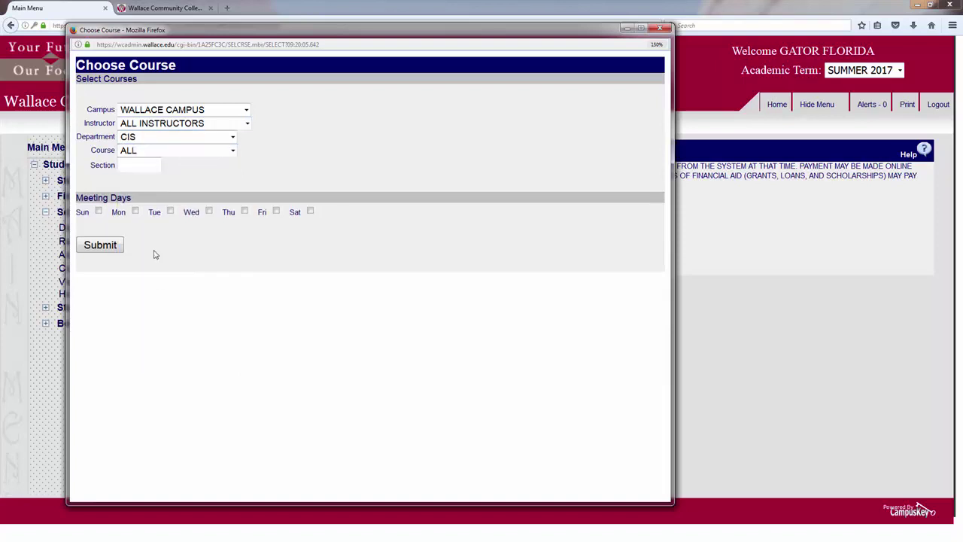
left_click(233, 152)
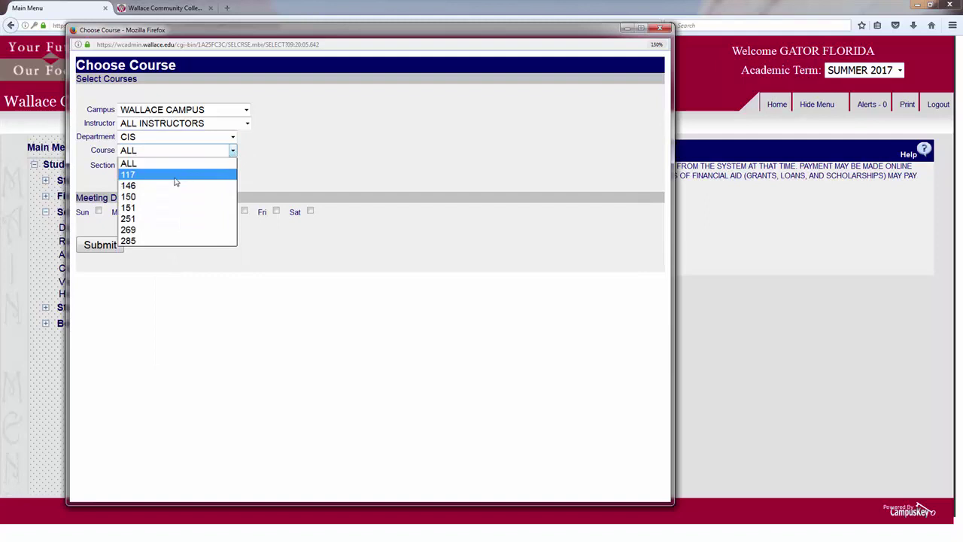
key("Escape")
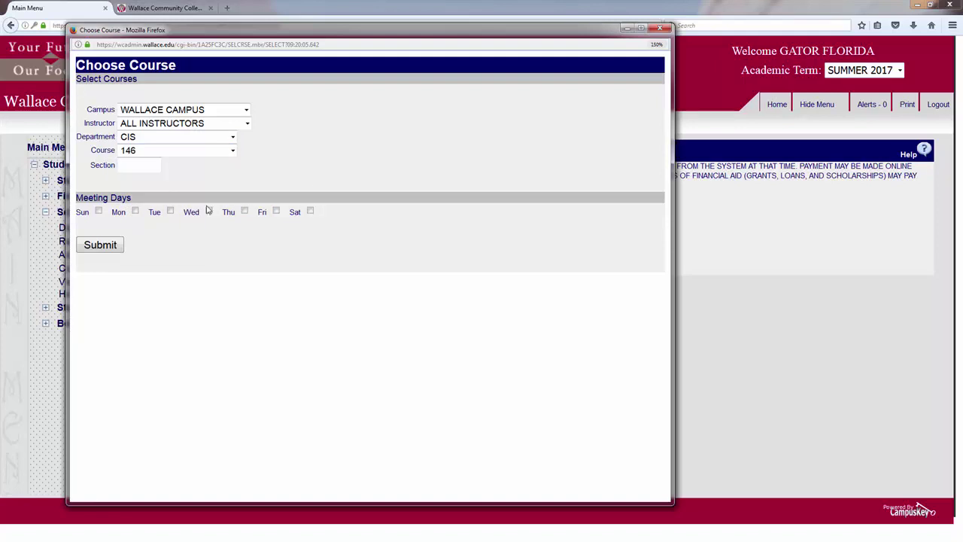
left_click(115, 246)
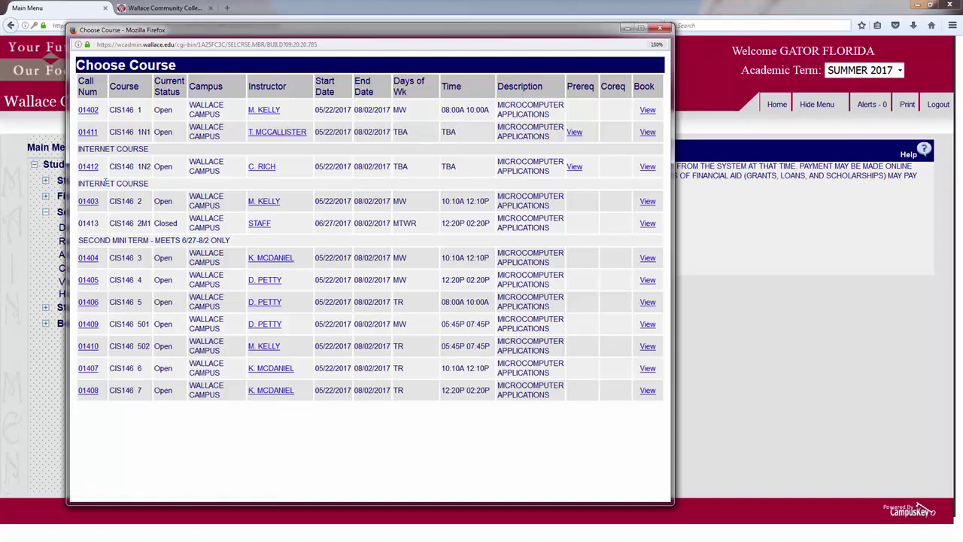
- Pick call number 01402 (CIS146 1, MW 08:00A–10:00A) from the search results
left_click(88, 111)
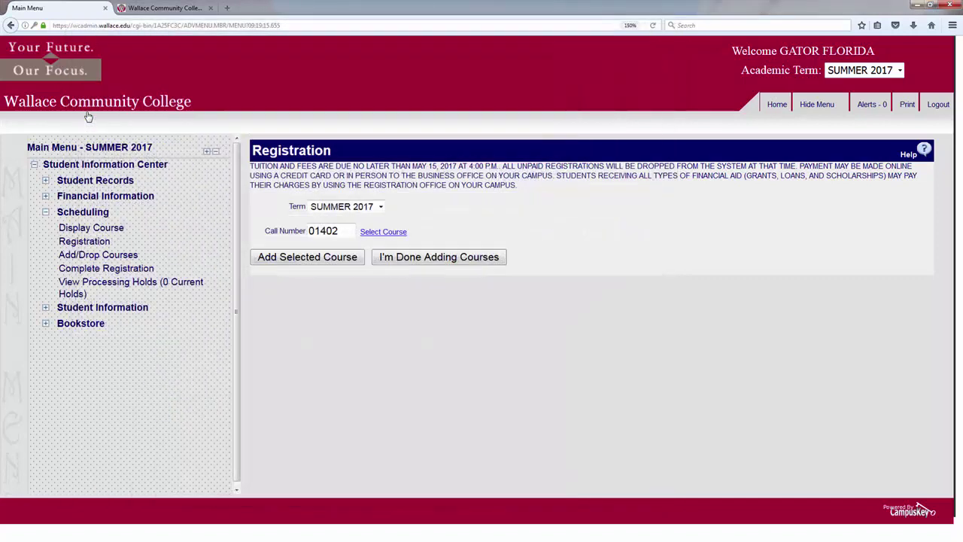
- Add section 01402 (CIS146 1, MW 08:00A–10:00A, Wallace Campus) to Current Classes
left_click(320, 261)
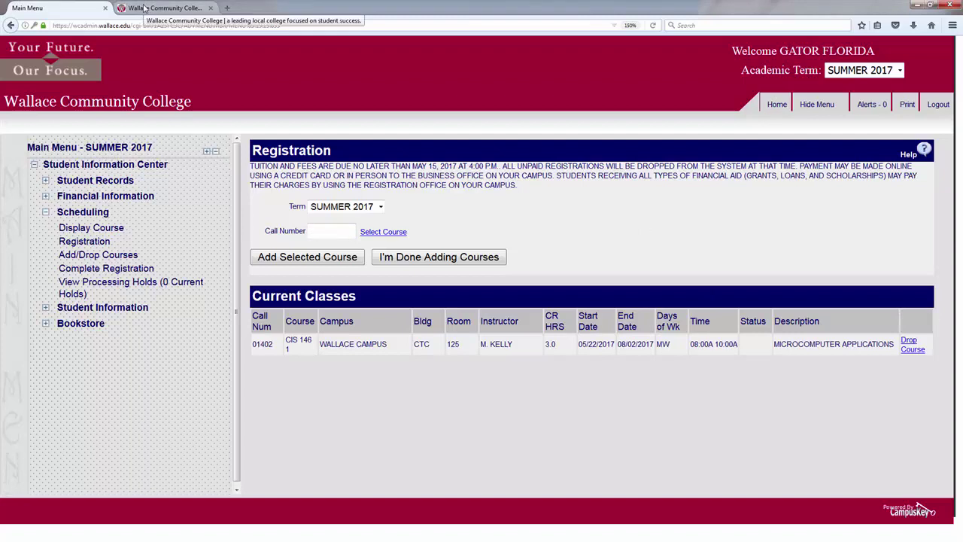
- Open the Summer 2017 class schedule from the college website's current schedule of classes page
left_click(146, 8)
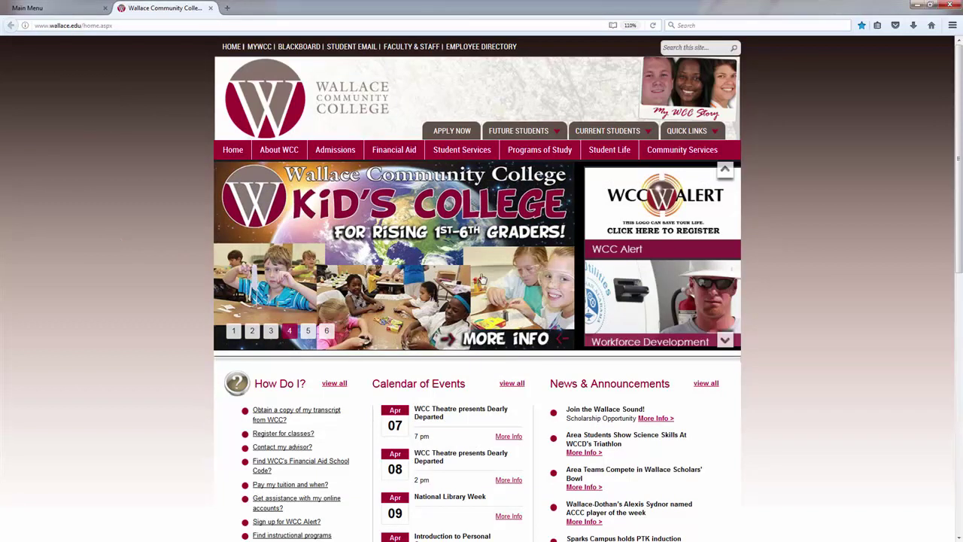
mouse_move(599, 136)
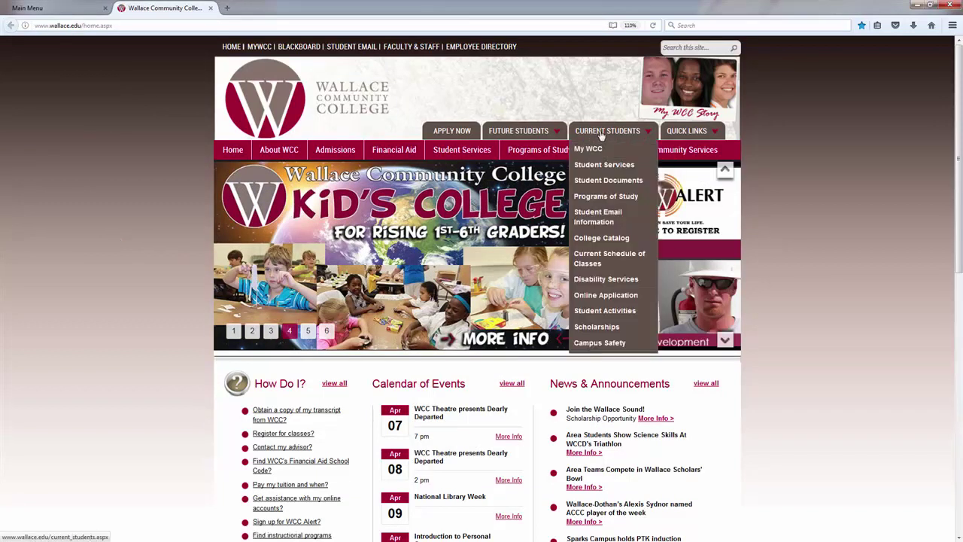
left_click(607, 259)
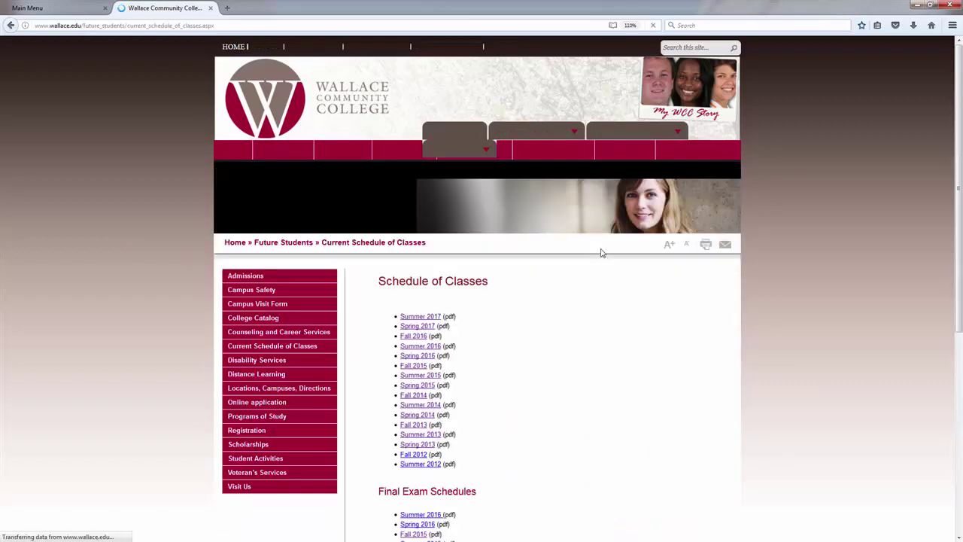
left_click(420, 299)
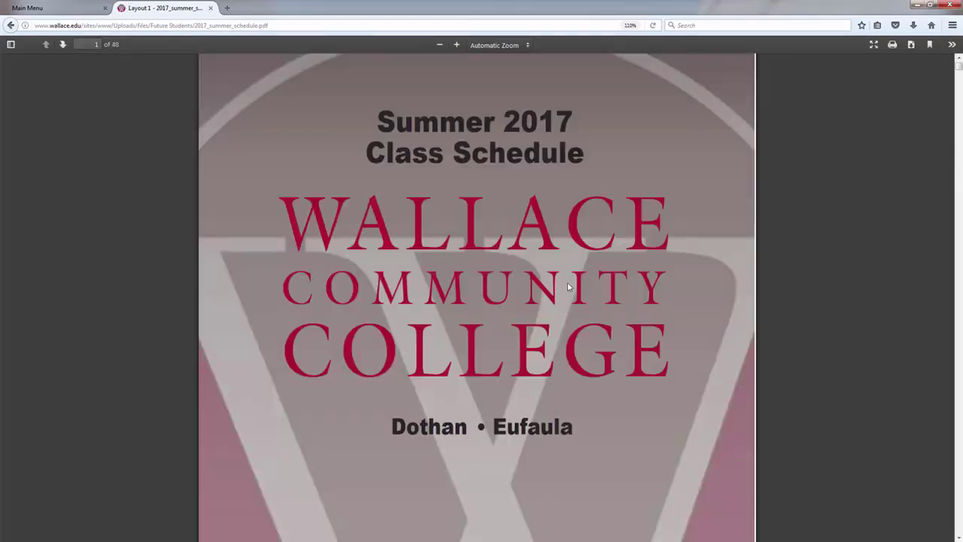
- Scroll to the ART section and select ART 100 call number 00501
scroll(676, 287, "down", 7)
scroll(675, 286, "down", 15)
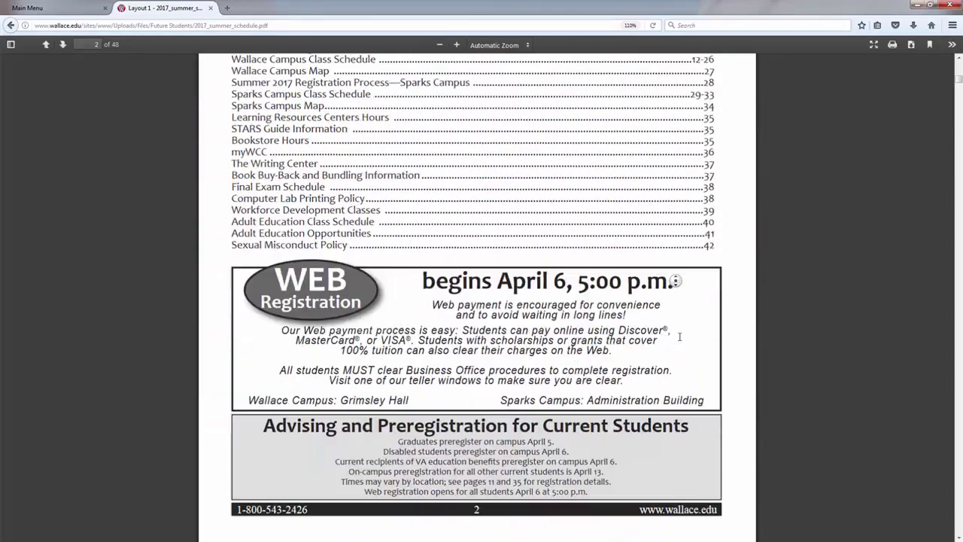
scroll(678, 357, "down", 20)
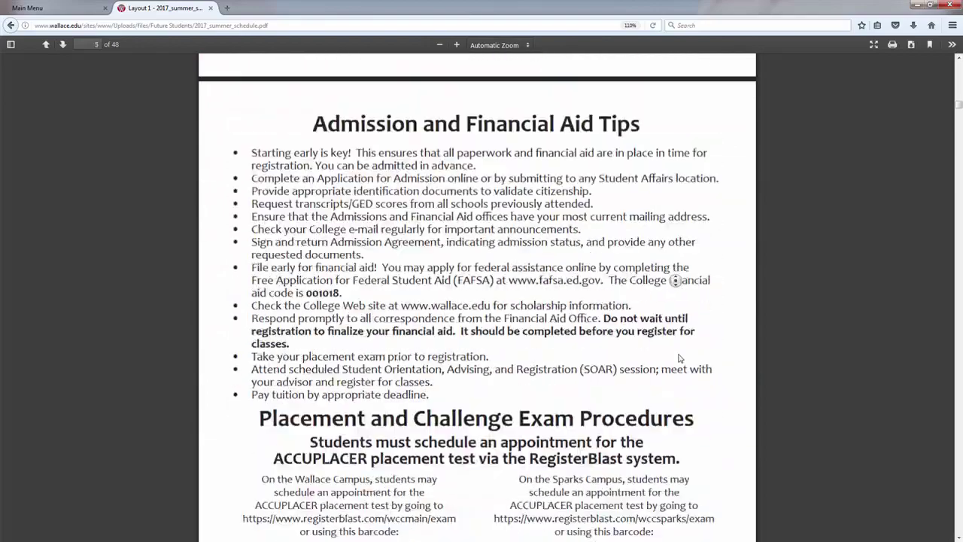
scroll(679, 356, "down", 20)
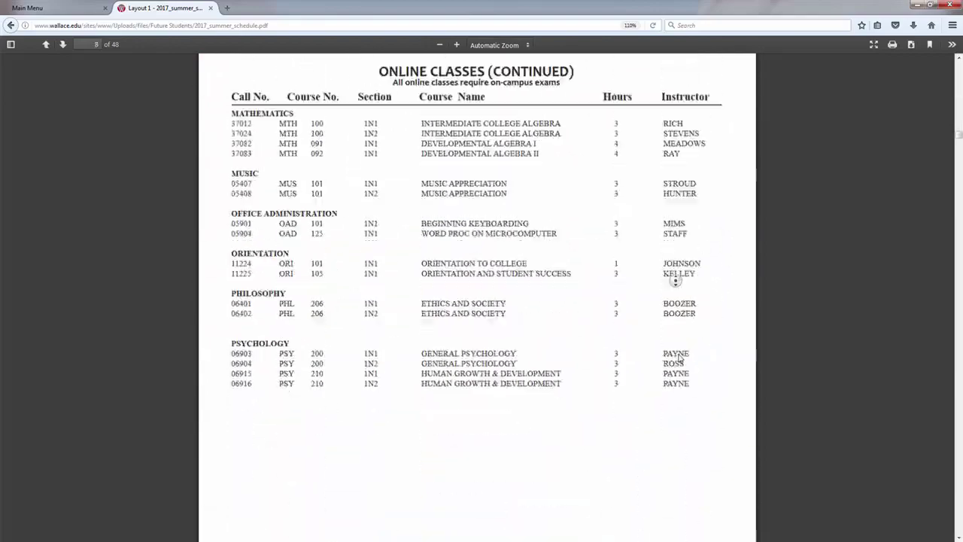
scroll(679, 356, "down", 20)
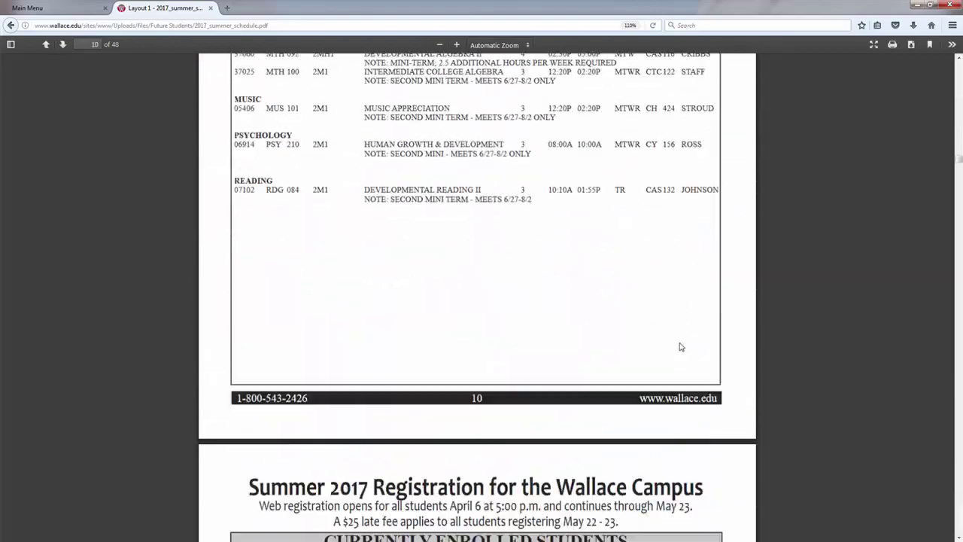
scroll(687, 329, "down", 10)
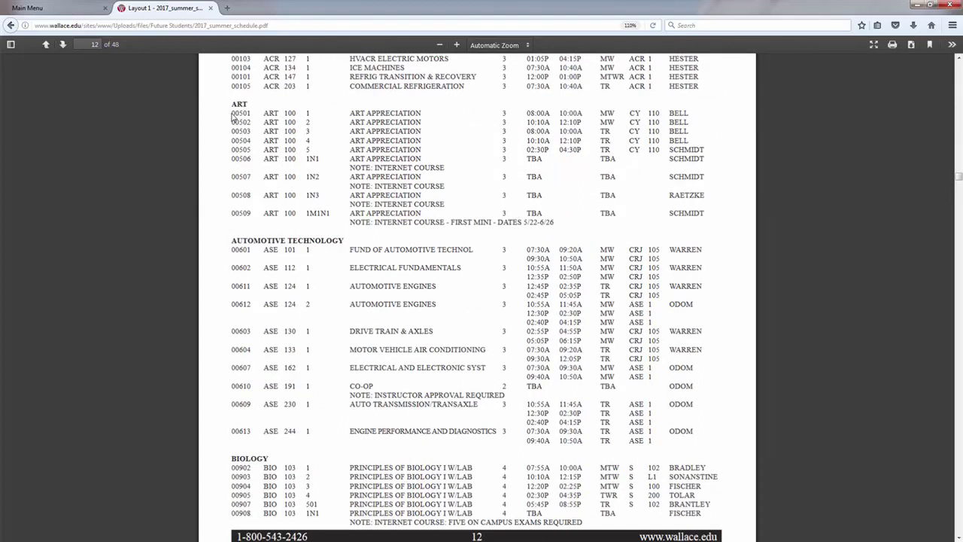
left_click_drag(232, 115, 253, 118)
- Try adding call number 00501 and dismiss the conflict with CIS146 1 Monday 08:00A–10:00A
left_click(74, 8)
left_click(329, 234)
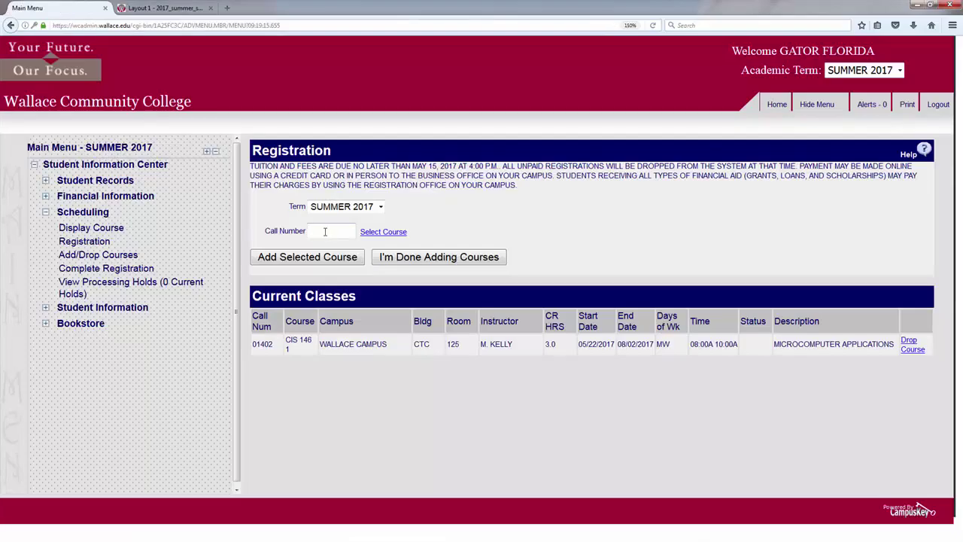
type("00501")
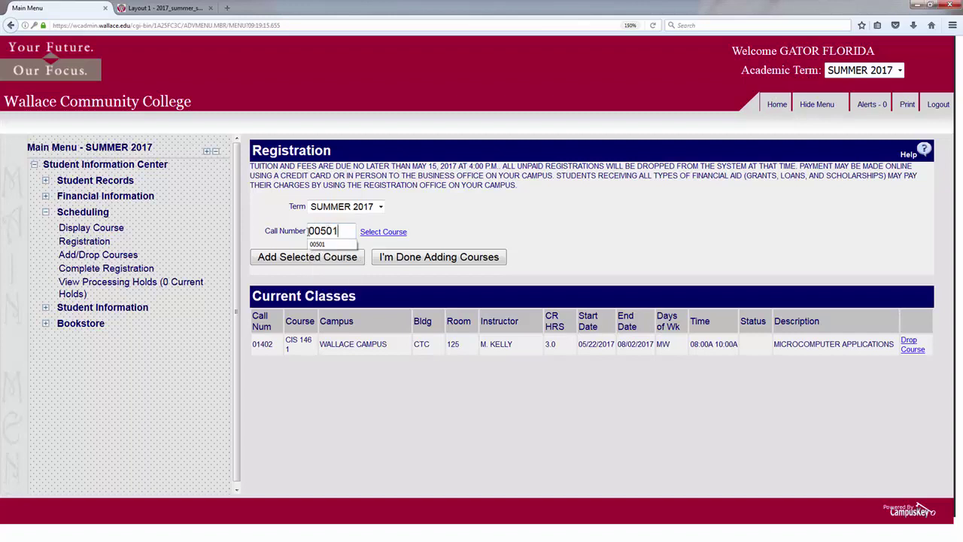
left_click(299, 260)
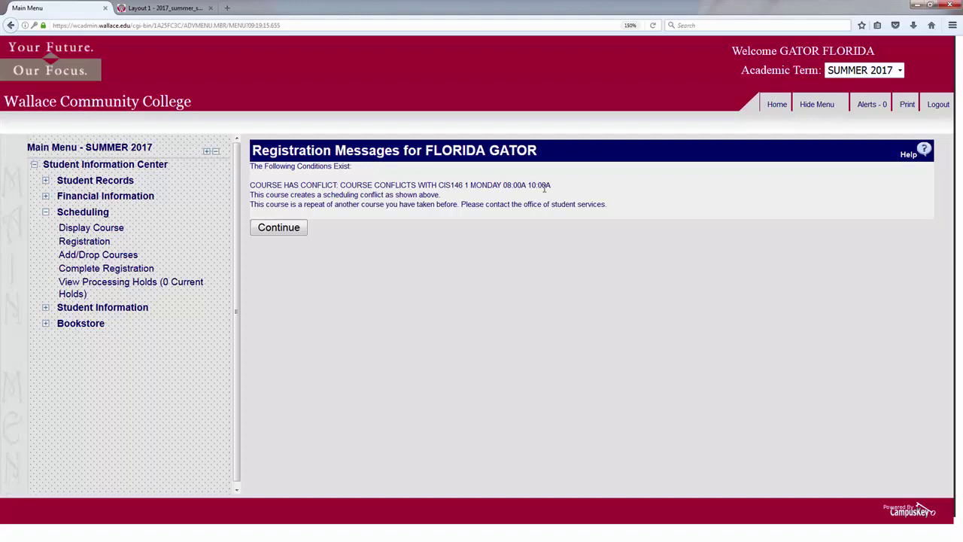
left_click(300, 229)
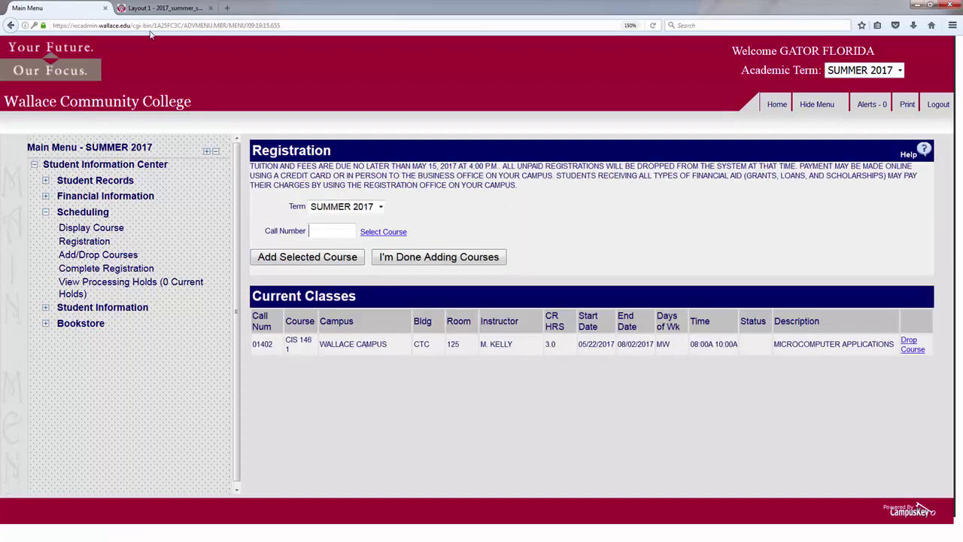
- Clear the 00501 mark in the schedule, then try adding call number 00502
left_click(161, 8)
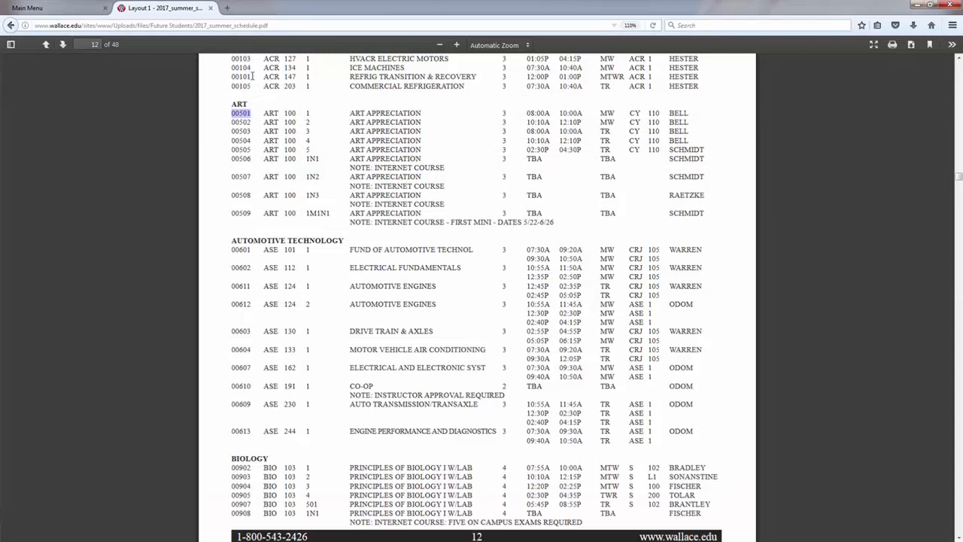
left_click(246, 126)
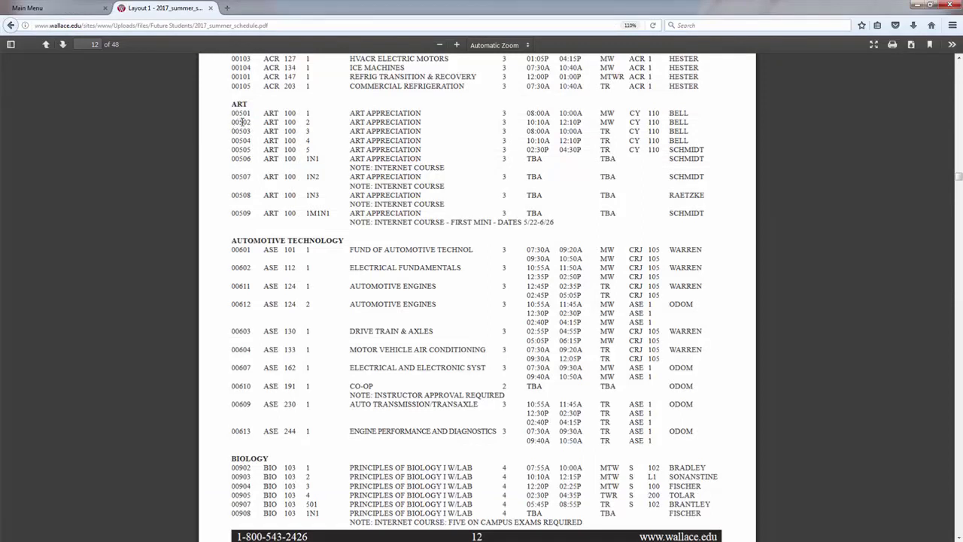
left_click(45, 8)
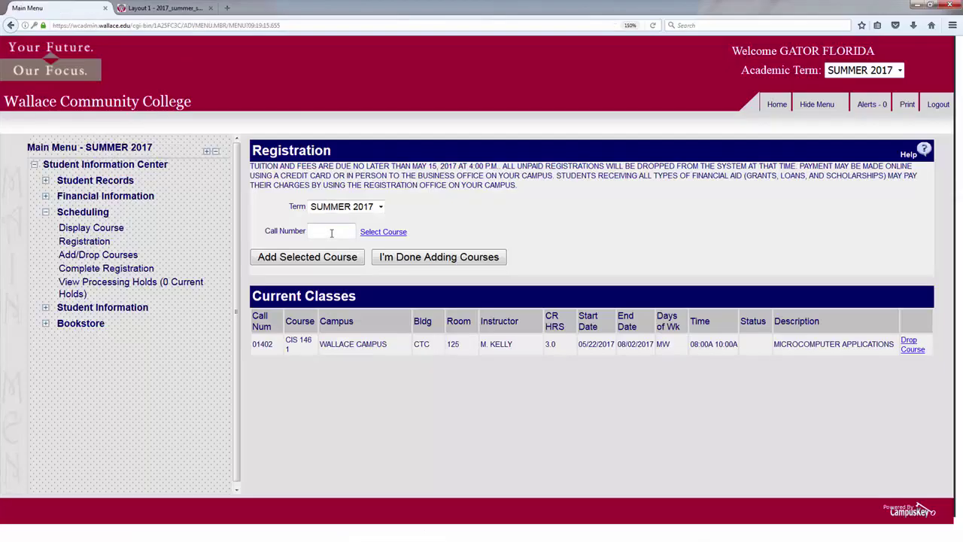
type("00502")
left_click(308, 256)
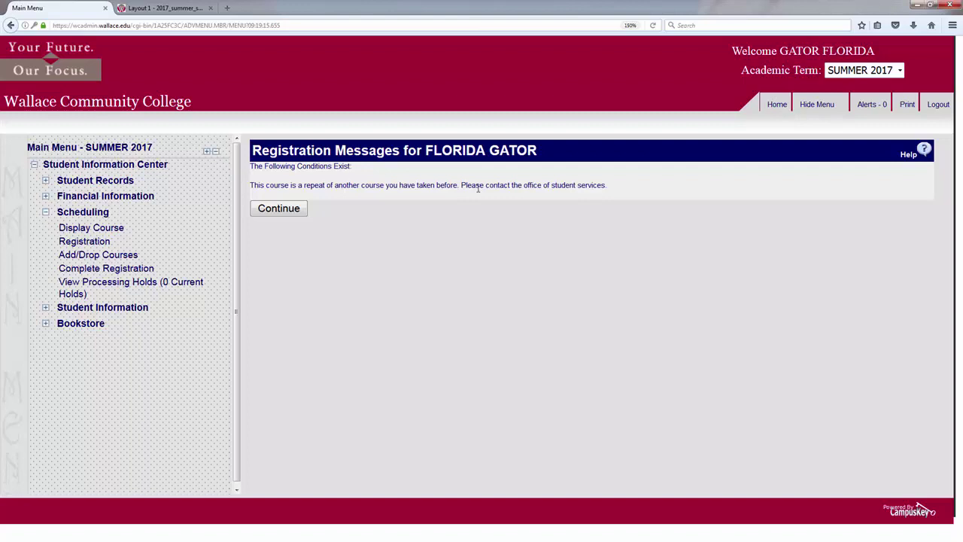
- Dismiss the repeat-course notice and drop ART 100 (00502) from Current Classes
left_click(280, 208)
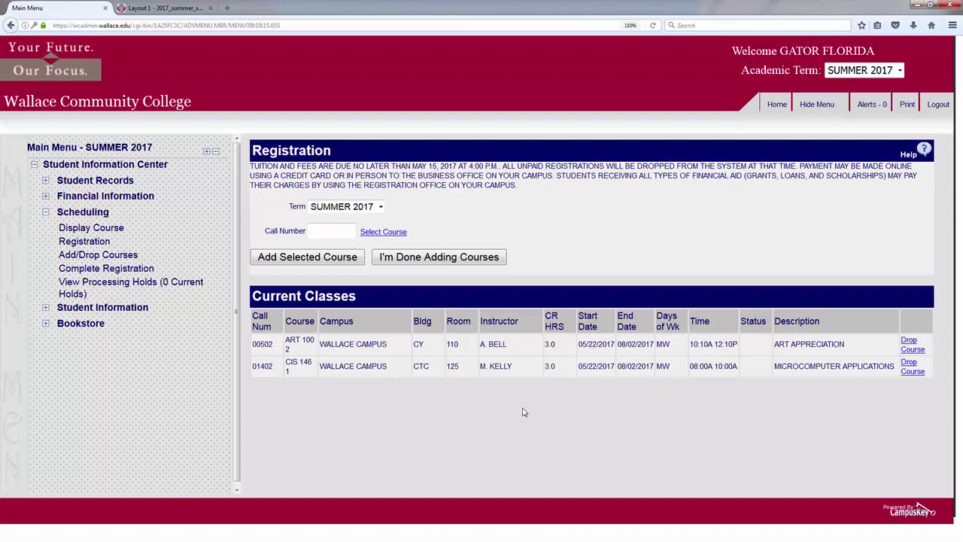
left_click(912, 344)
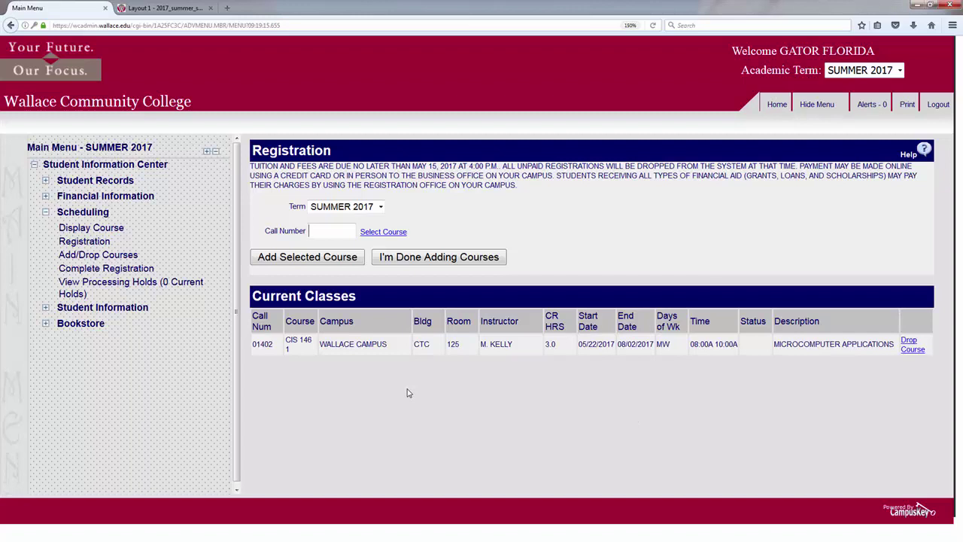
- Finish adding courses to show CIS 146's summary: 3.00 credit hours, 432.00 charges and cash due
left_click(425, 259)
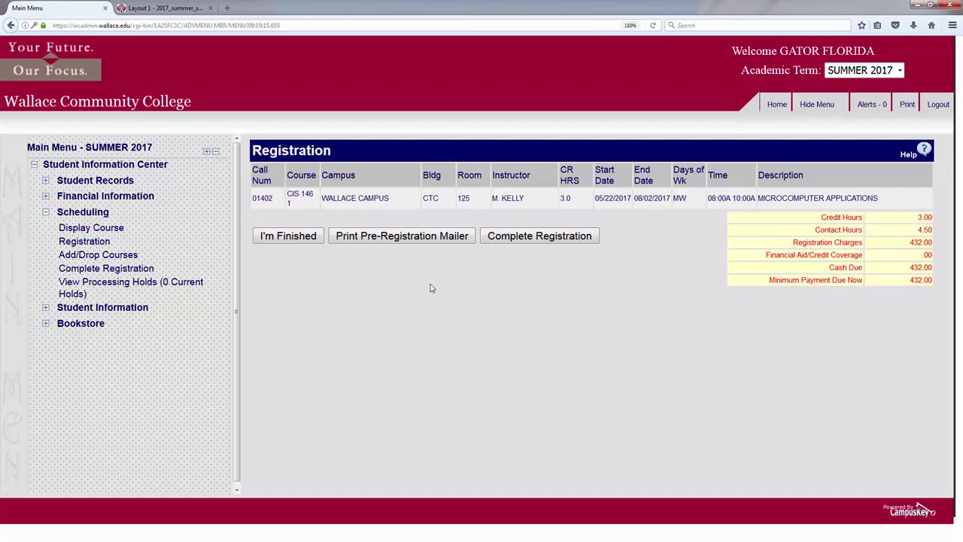
- Finish registration from the summary page, returning to the Welcome announcements page
left_click(289, 236)
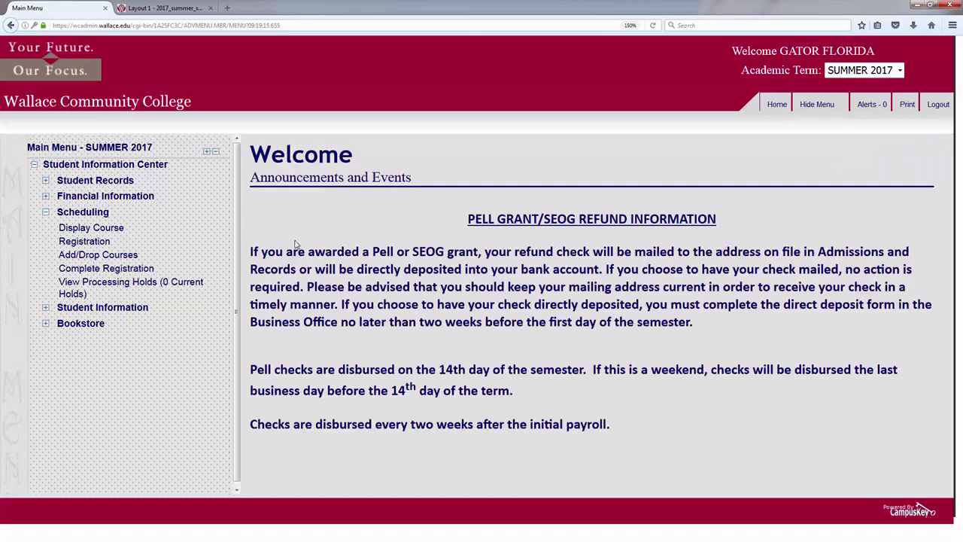